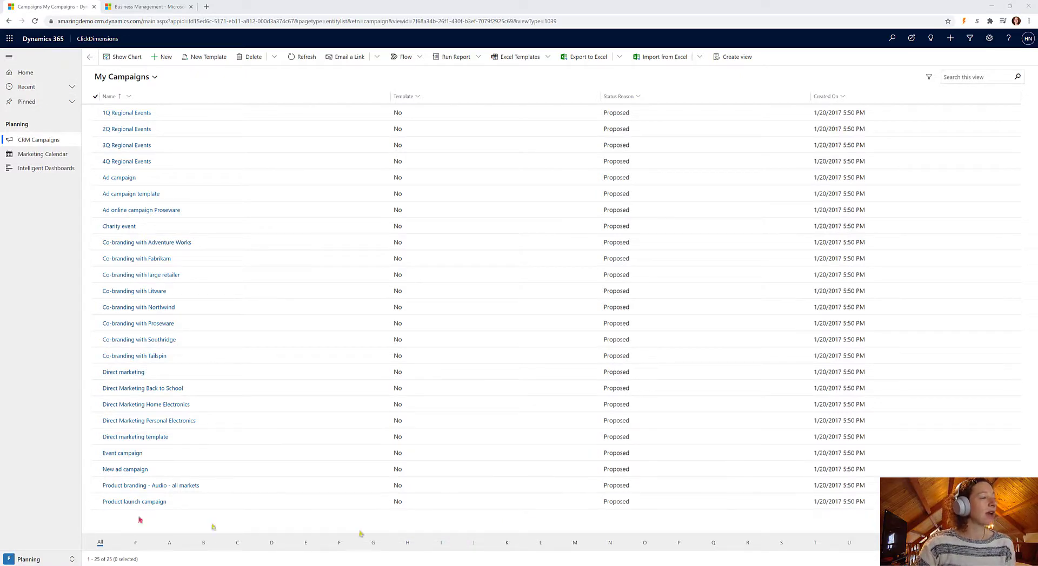
- Switch to the Messaging area and view the editor type options for a new email send
{"action": "left_click", "coordinate": [36, 560]}
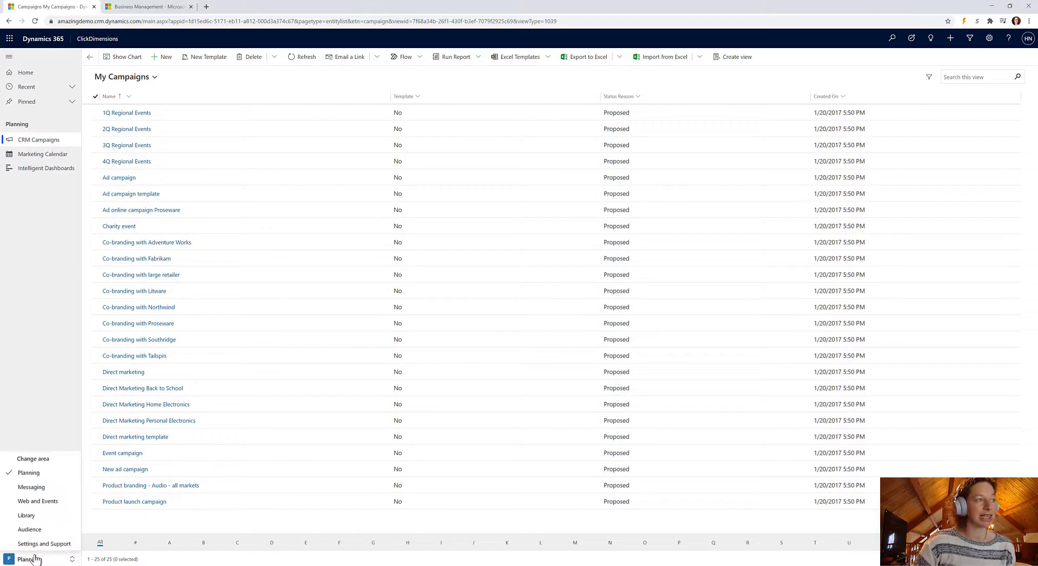
{"action": "left_click", "coordinate": [38, 489]}
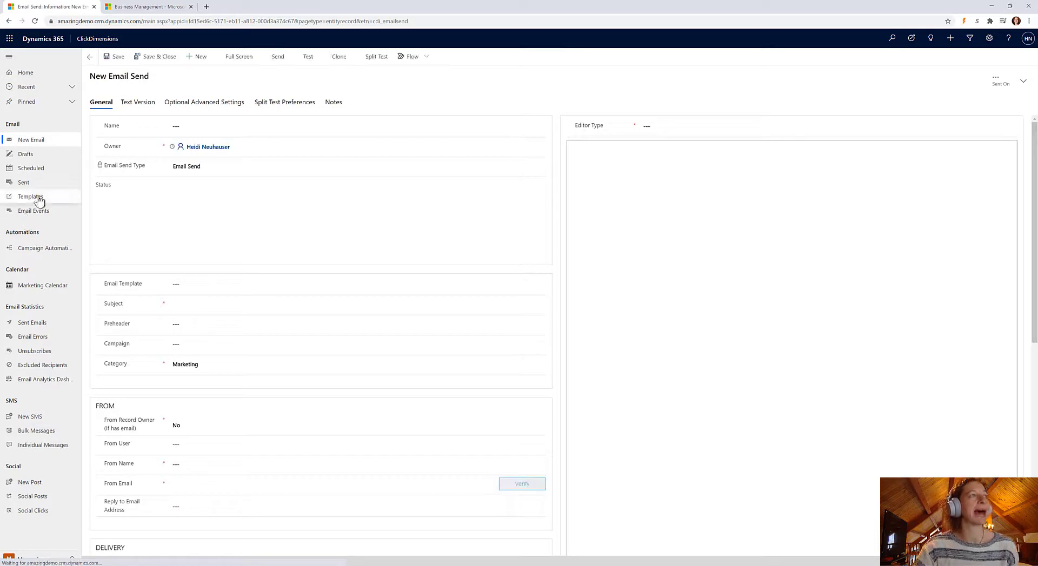
{"action": "left_click", "coordinate": [685, 126]}
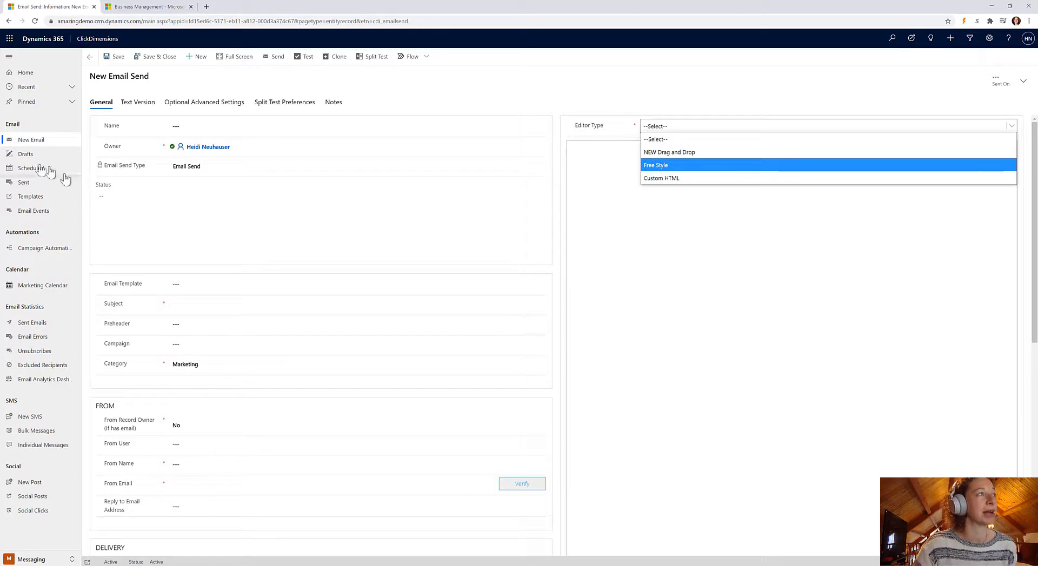
- Look through the Messaging area's sent email sends, campaign automations, marketing calendar and individual sent email statistics
{"action": "left_click", "coordinate": [33, 184]}
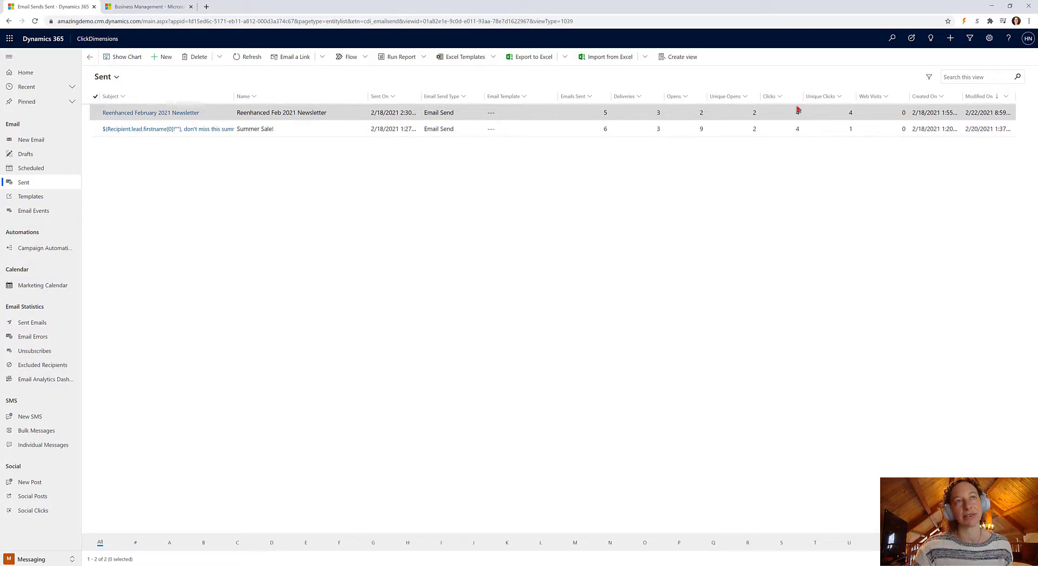
{"action": "left_click", "coordinate": [45, 252]}
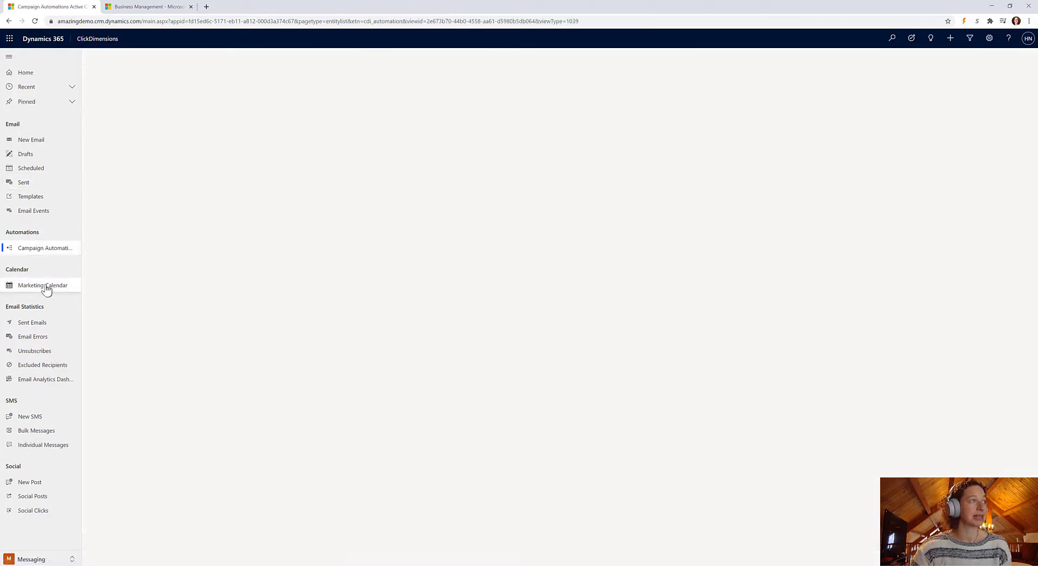
{"action": "left_click", "coordinate": [57, 286]}
{"action": "left_click", "coordinate": [30, 331]}
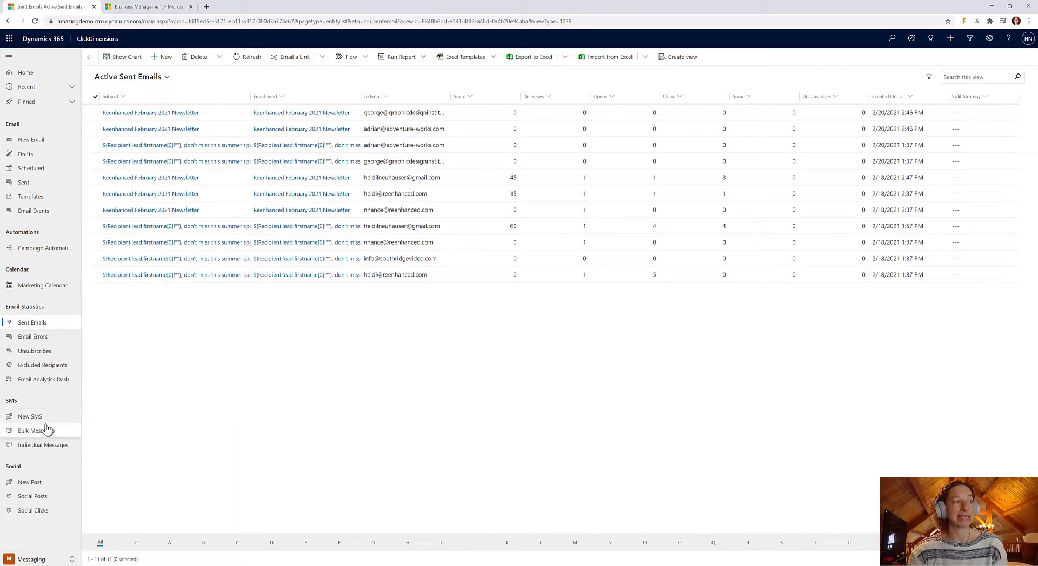
- Switch to the Web and Events area and look through its surveys, IP organizations, visits and event entries
{"action": "left_click", "coordinate": [35, 561]}
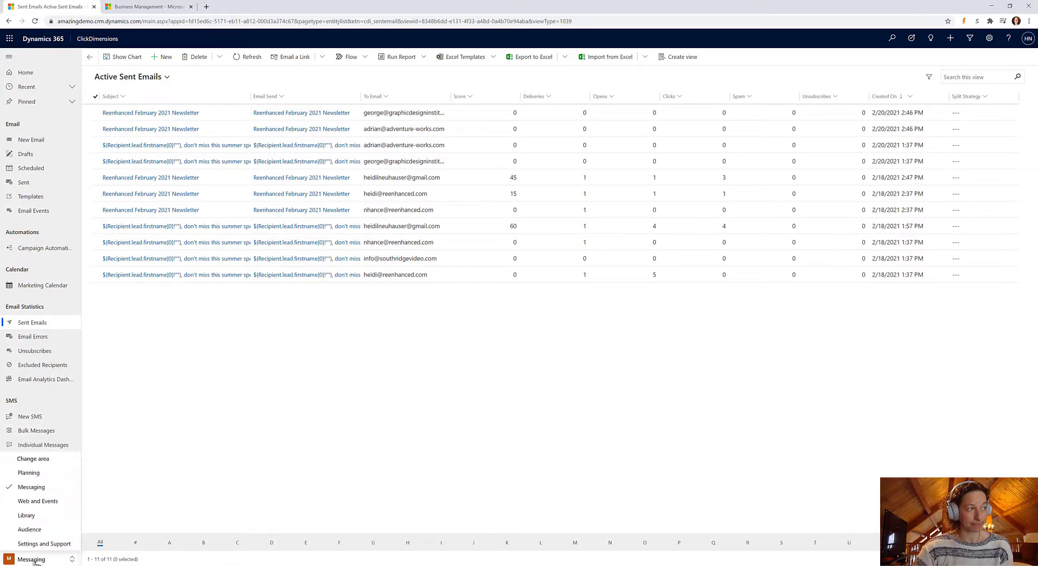
{"action": "left_click", "coordinate": [41, 503]}
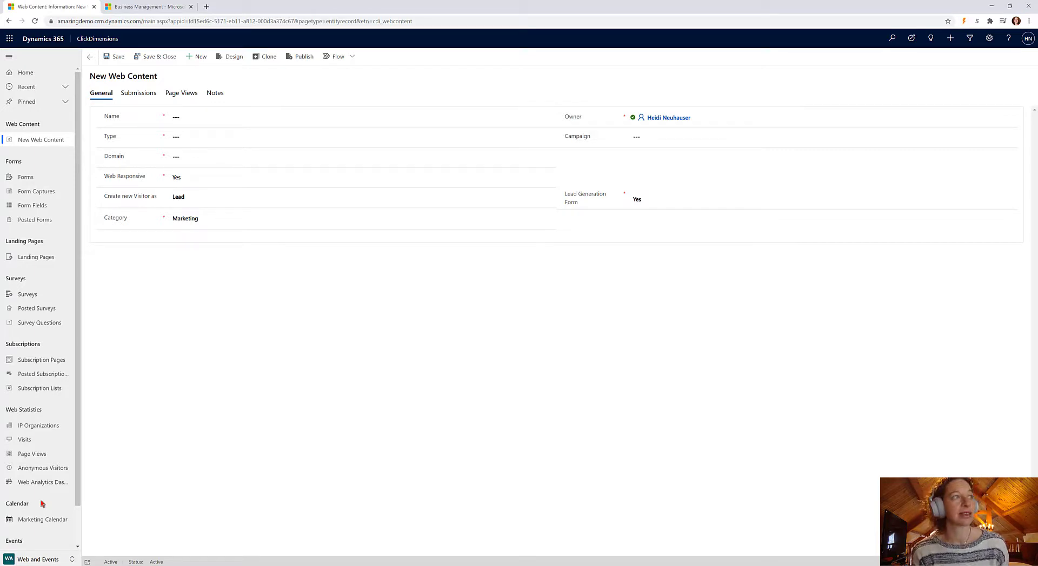
{"action": "left_click", "coordinate": [33, 291]}
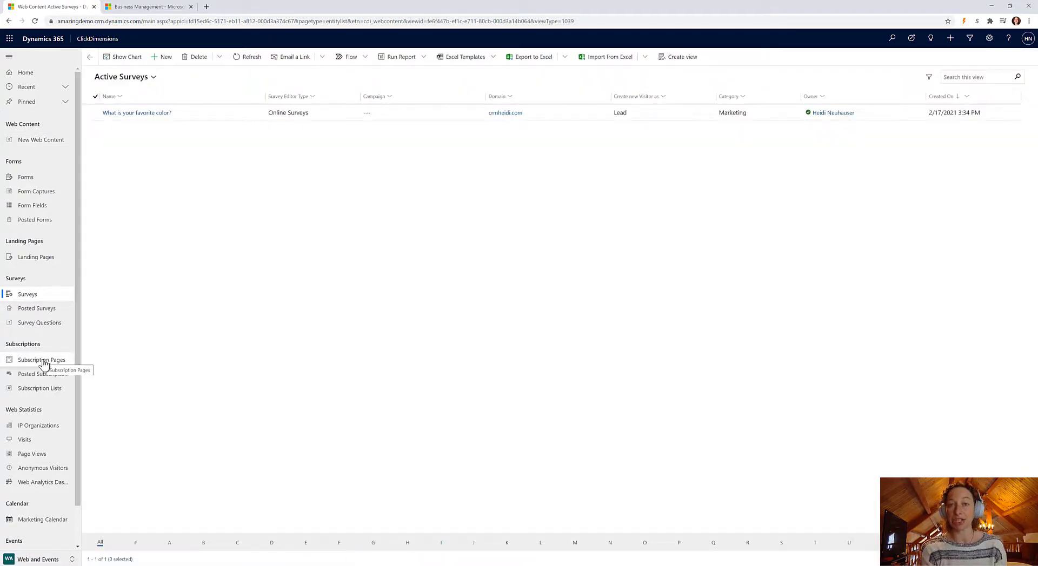
{"action": "left_click", "coordinate": [37, 426]}
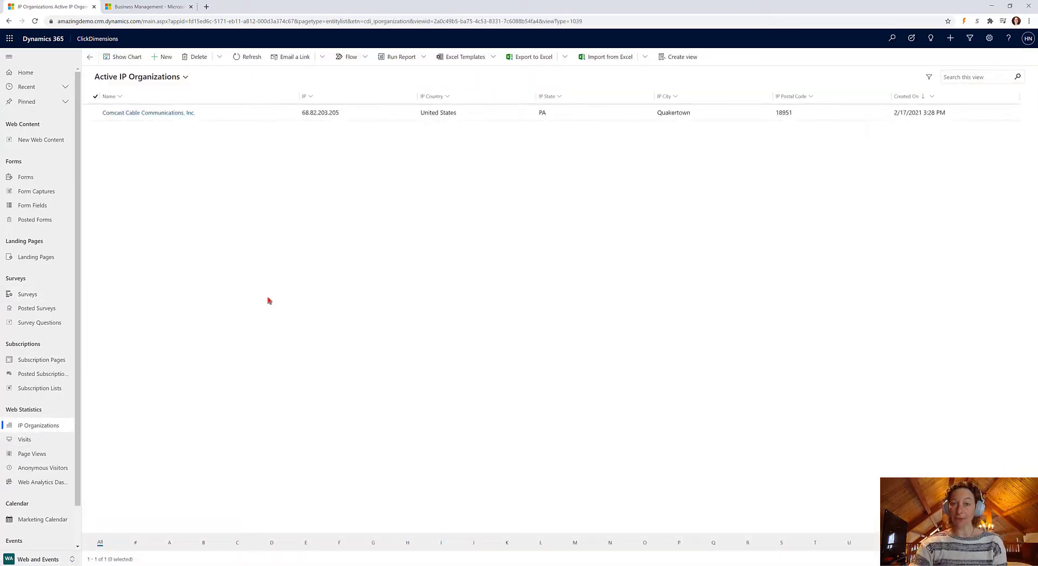
{"action": "left_click", "coordinate": [33, 442]}
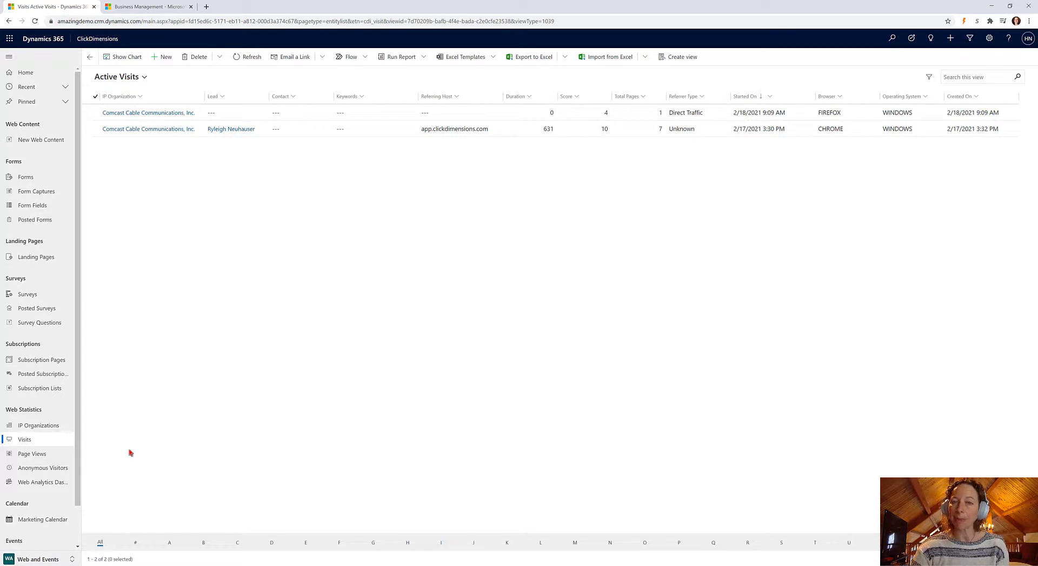
{"action": "scroll", "coordinate": [30, 505], "scroll_direction": "down", "scroll_amount": 1}
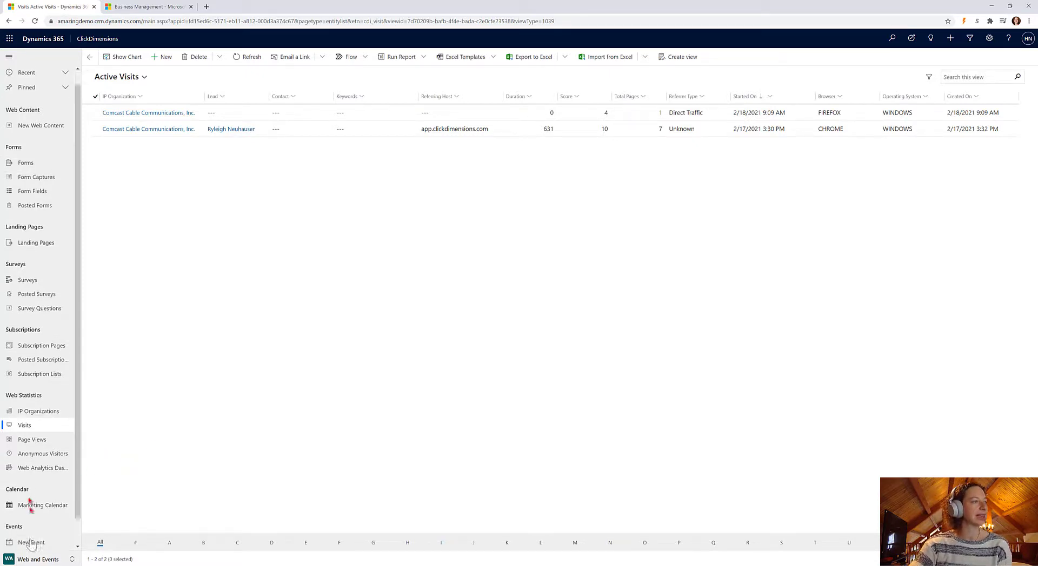
{"action": "scroll", "coordinate": [30, 544], "scroll_direction": "down", "scroll_amount": 2}
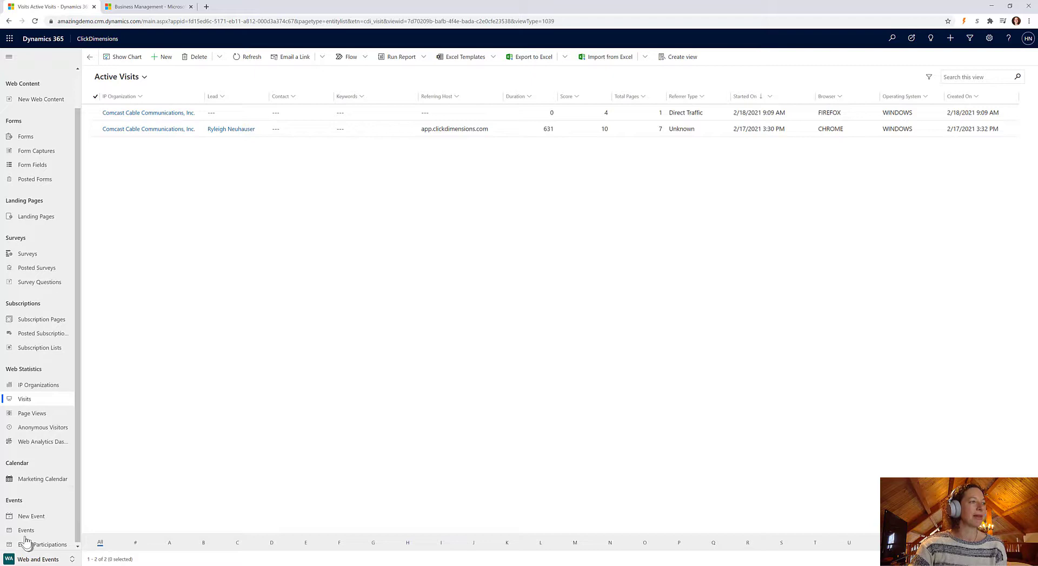
- Switch to the Audience area to view the active contacts
{"action": "left_click", "coordinate": [36, 560]}
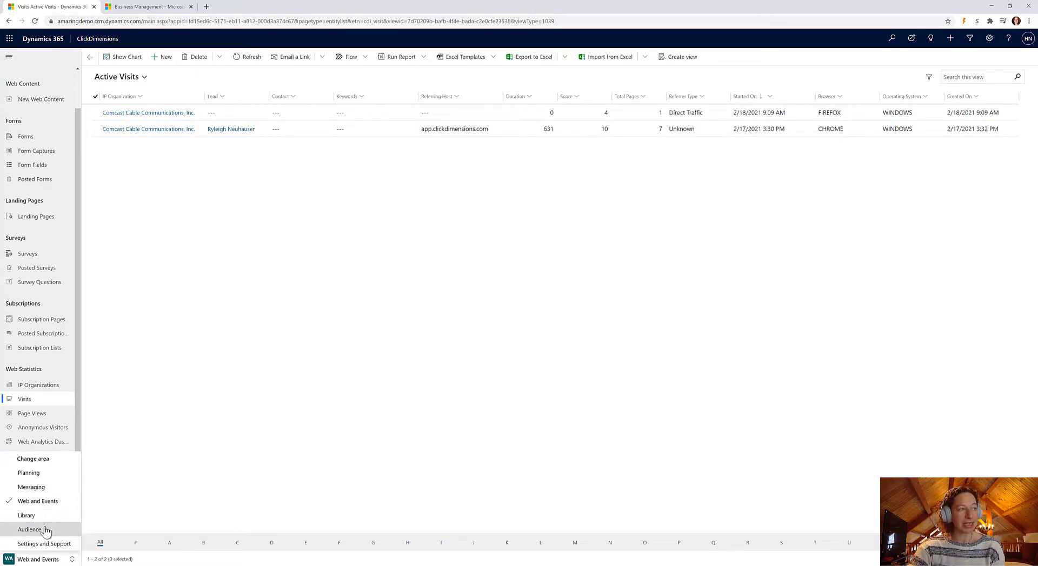
{"action": "left_click", "coordinate": [46, 530]}
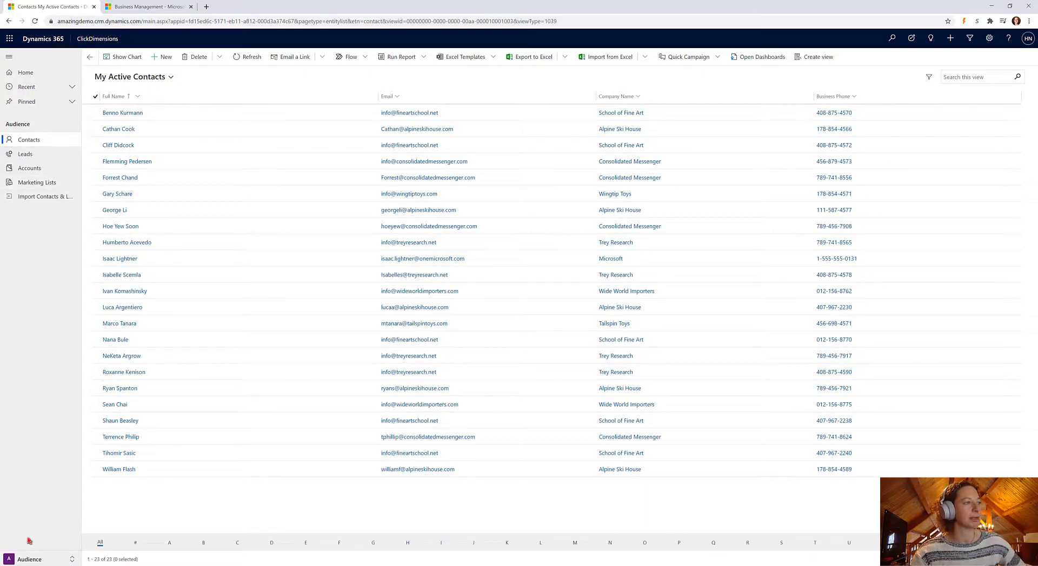
- Open the Score Settings from the Settings and Support area and move their window clear of the marketing automation settings list
{"action": "left_click", "coordinate": [28, 559]}
{"action": "left_click", "coordinate": [36, 547]}
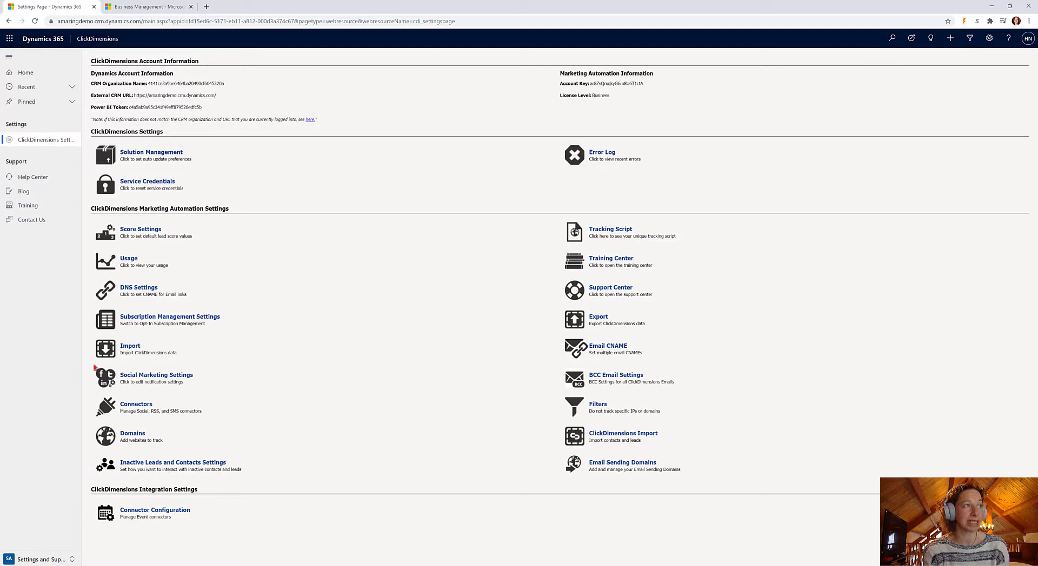
{"action": "left_click", "coordinate": [141, 232]}
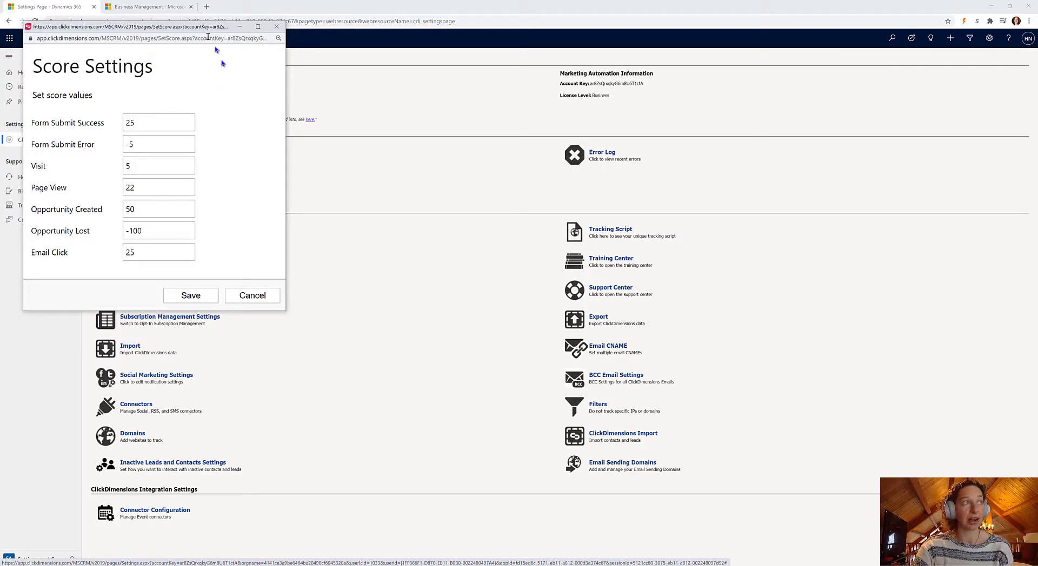
{"action": "left_click_drag", "start_coordinate": [198, 27], "coordinate": [486, 2]}
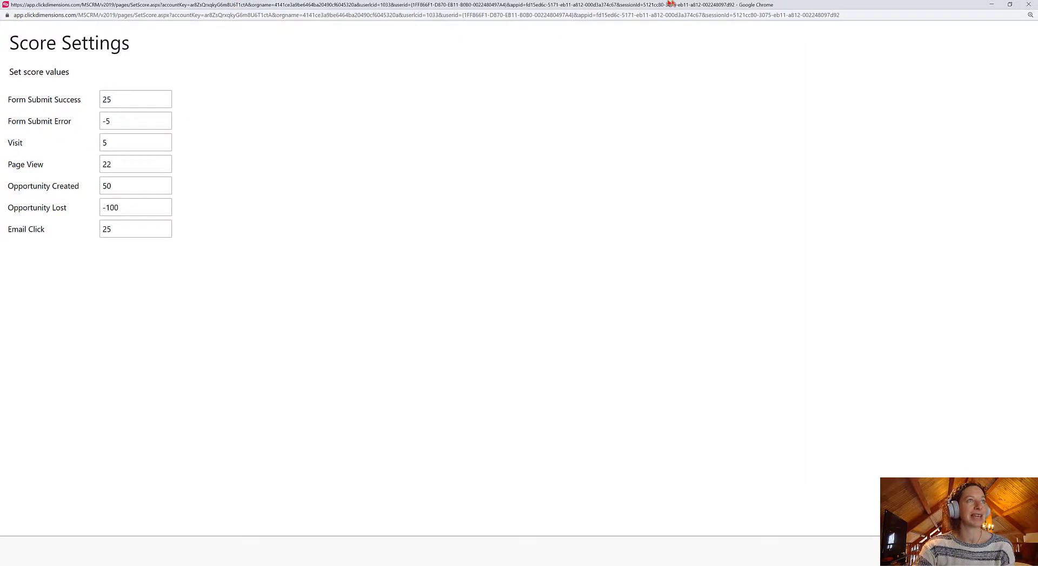
{"action": "double_click", "coordinate": [668, 3]}
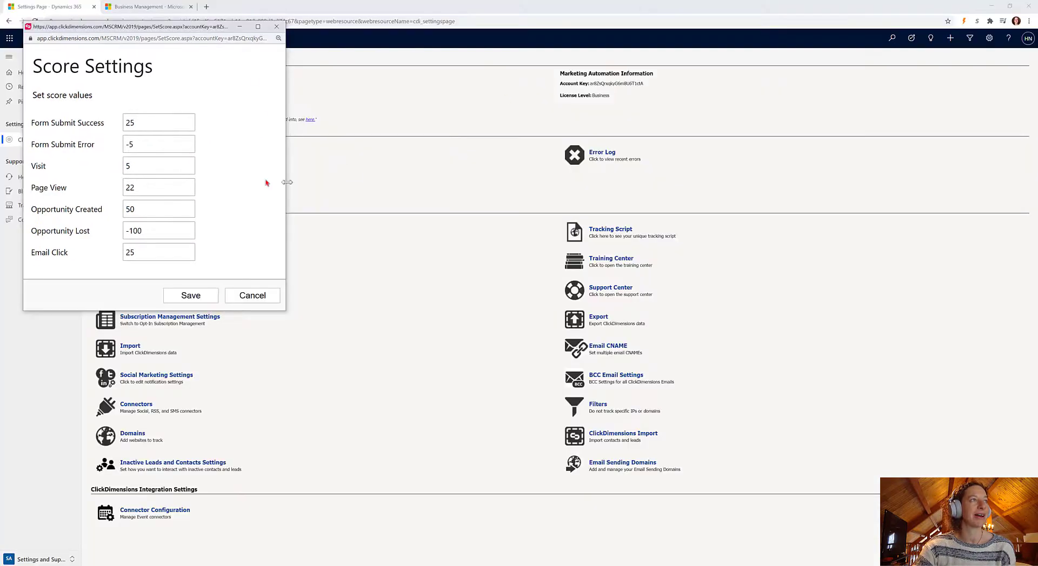
{"action": "left_click_drag", "start_coordinate": [195, 28], "coordinate": [496, 8]}
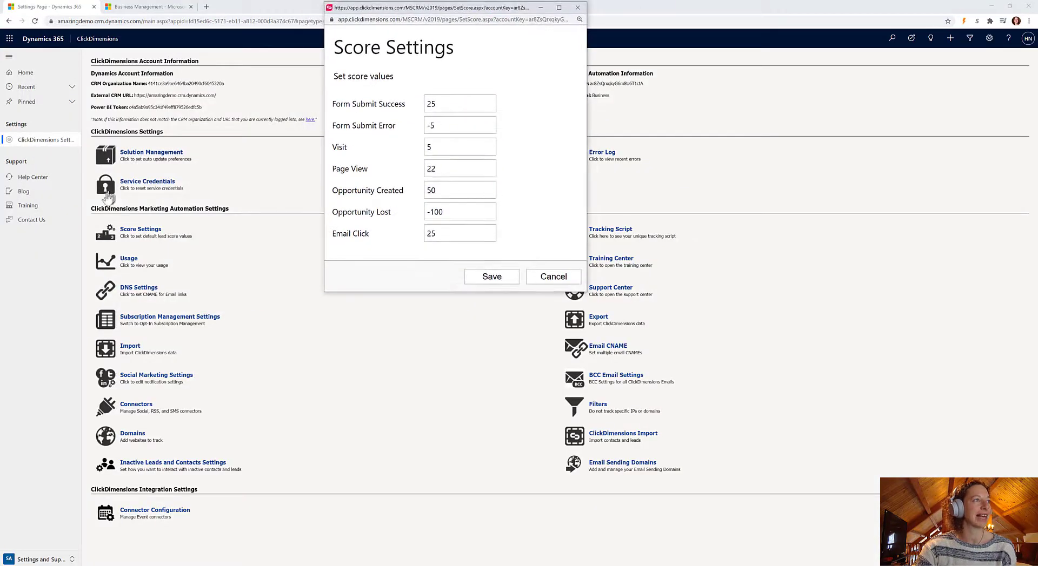
- Set the Form Submit Success score to 50 and the Form Submit Error score to -10
{"action": "left_click", "coordinate": [453, 105]}
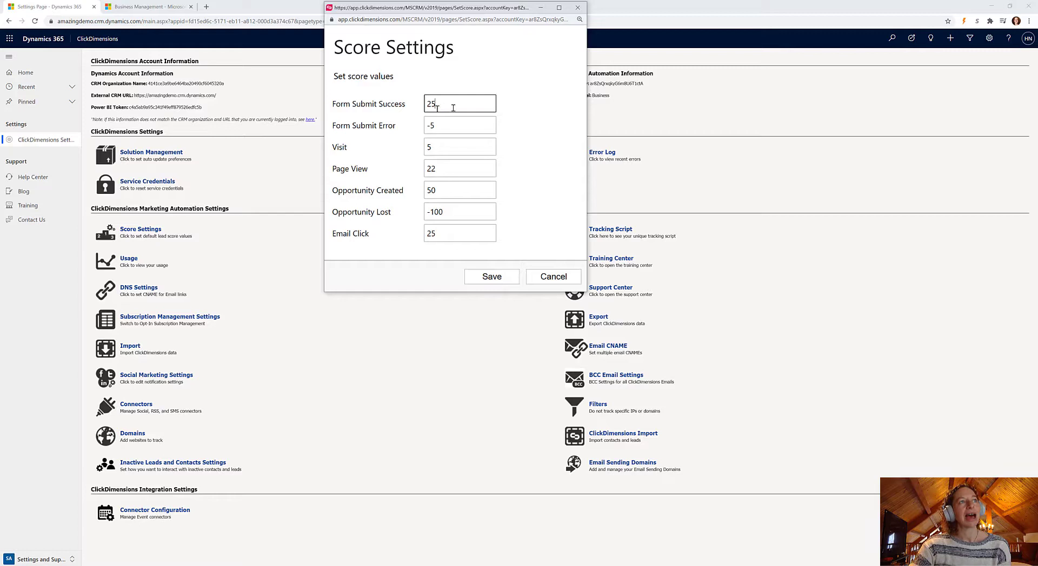
{"action": "double_click", "coordinate": [430, 103]}
{"action": "left_click", "coordinate": [443, 117]}
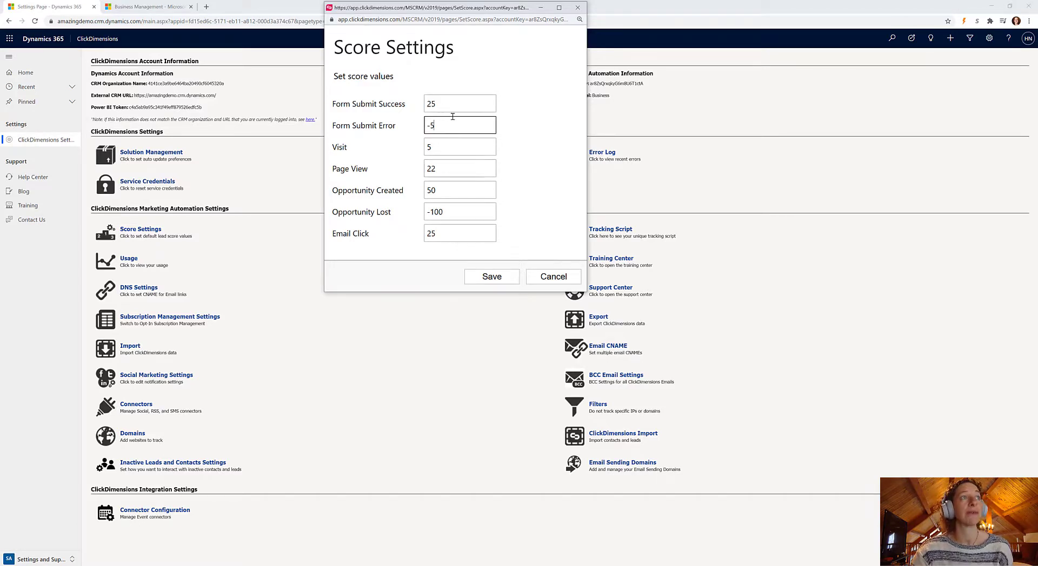
{"action": "left_click", "coordinate": [440, 104]}
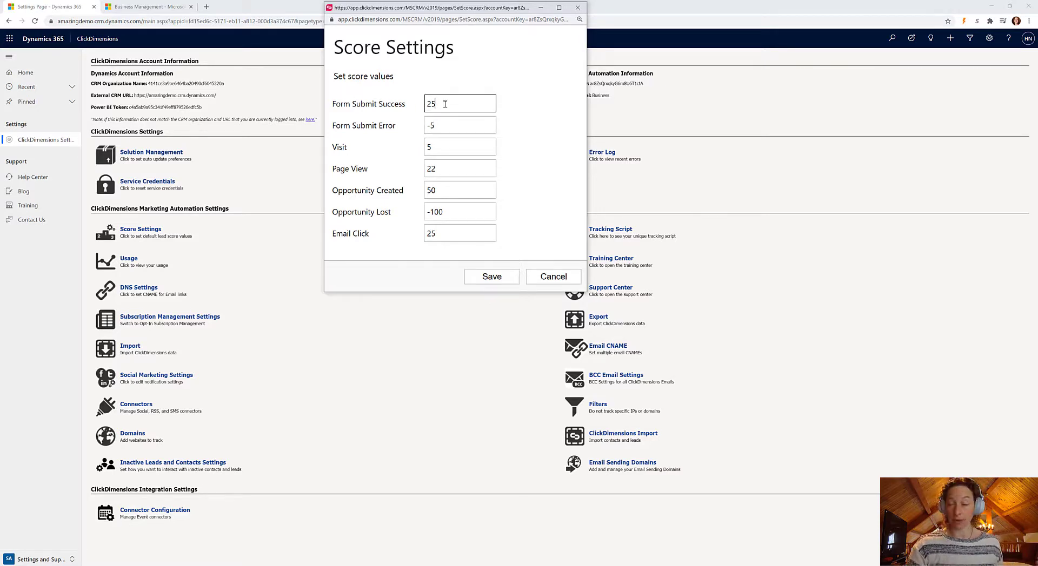
{"action": "left_click_drag", "start_coordinate": [445, 104], "coordinate": [406, 108]}
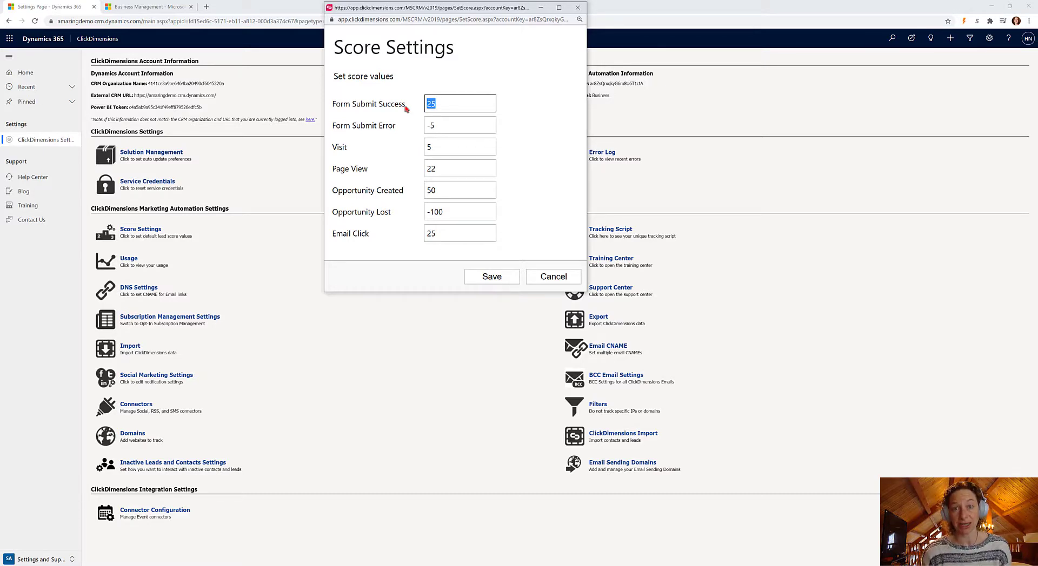
{"action": "type", "text": "50"}
{"action": "key", "text": "Tab"}
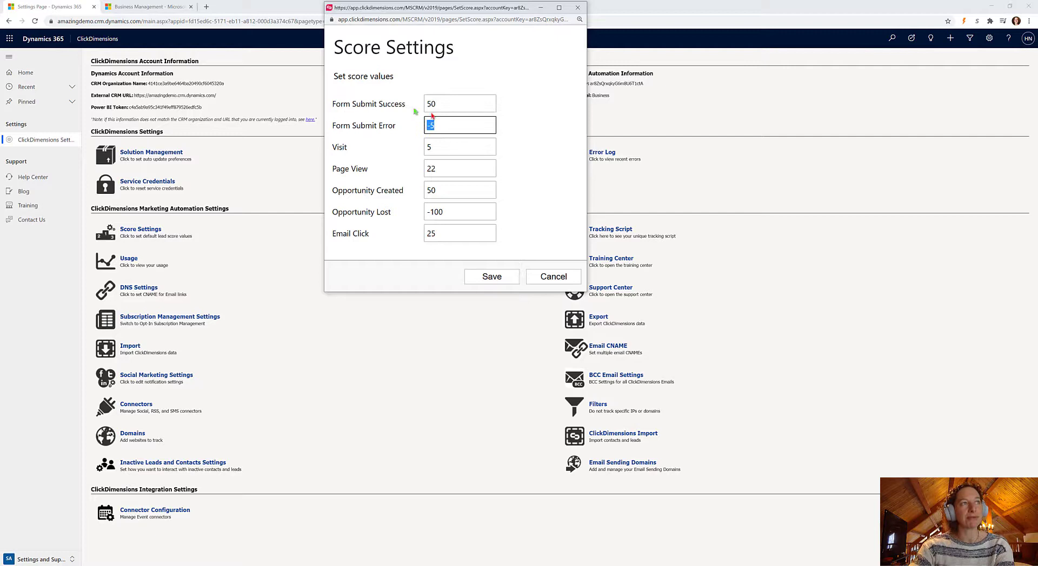
{"action": "type", "text": "-10"}
{"action": "key", "text": "Tab"}
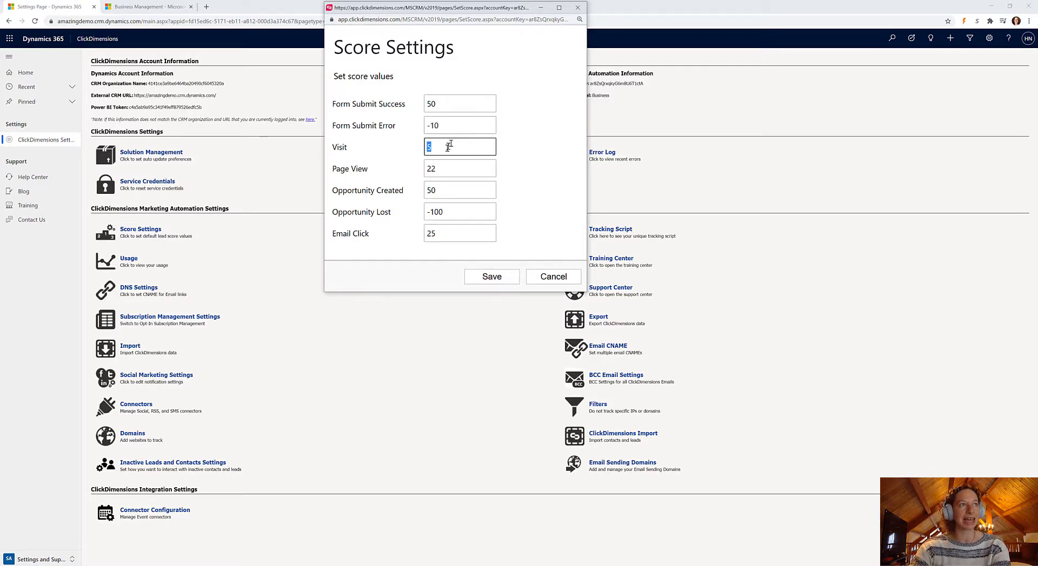
- Set the Visit score to 2 and the Page View score to 5, and save the score settings
{"action": "type", "text": "2"}
{"action": "key", "text": "Tab"}
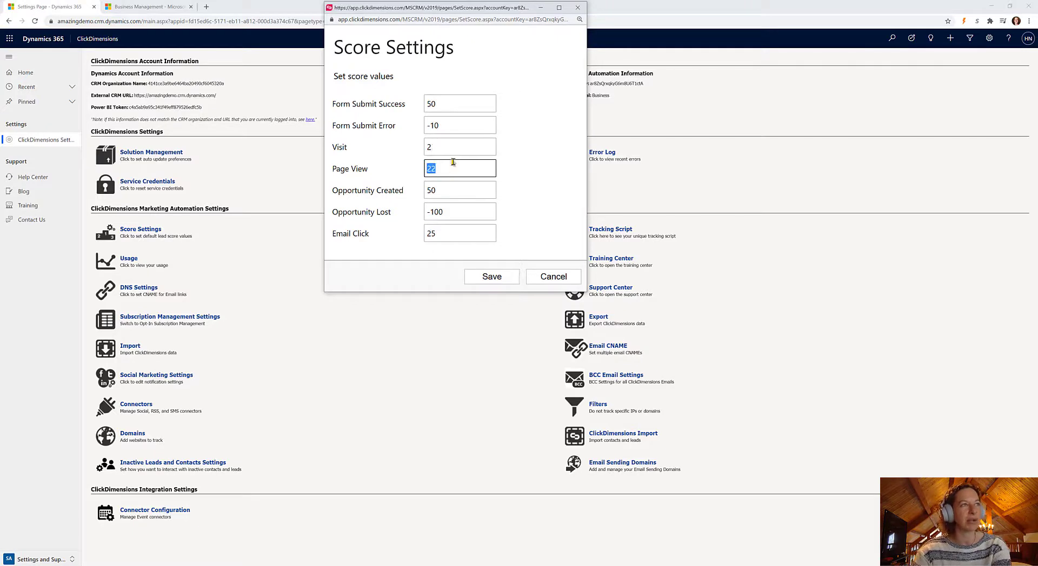
{"action": "type", "text": "5"}
{"action": "key", "text": "Tab"}
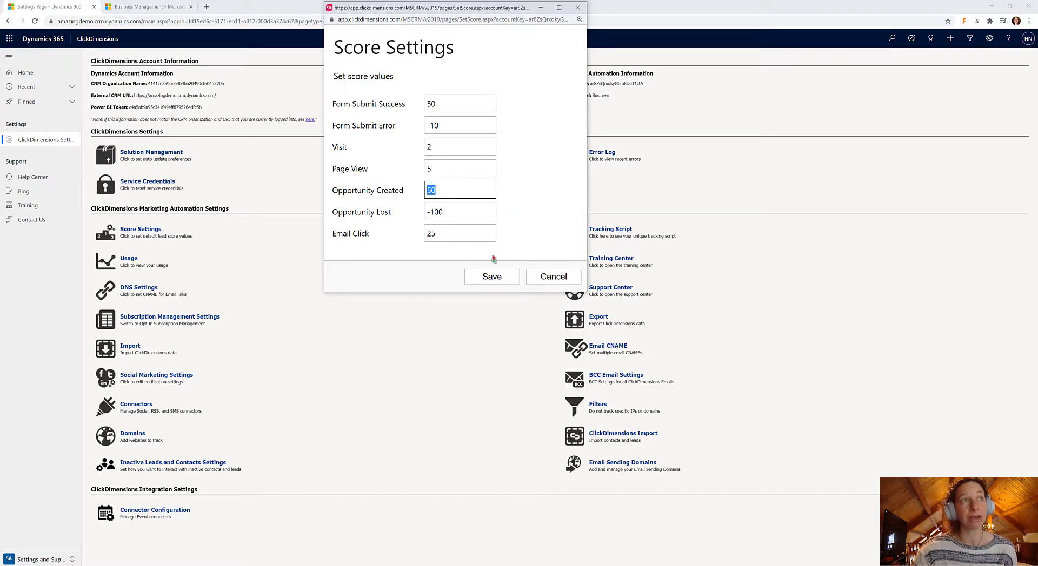
{"action": "left_click", "coordinate": [506, 277]}
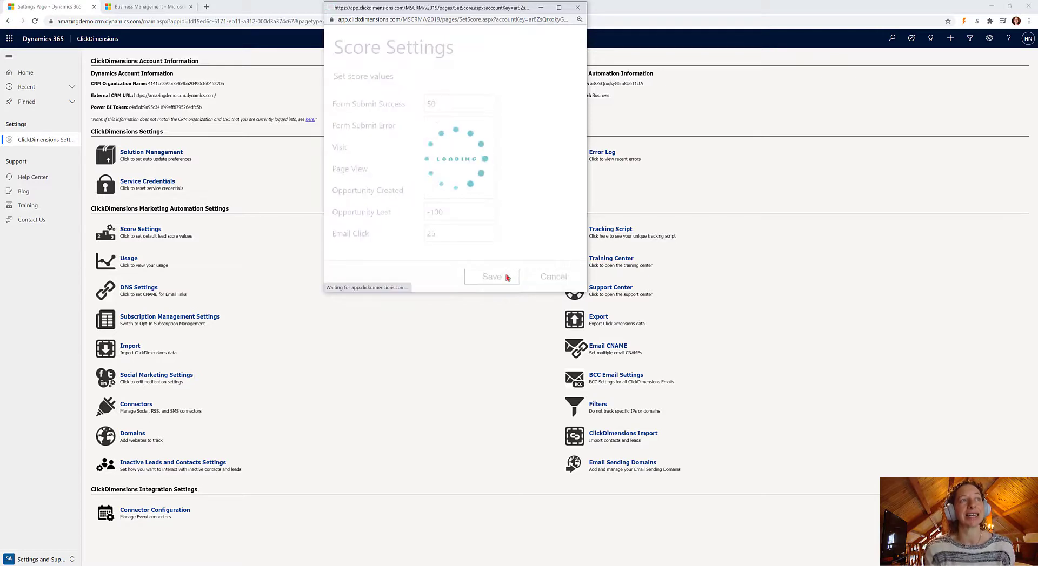